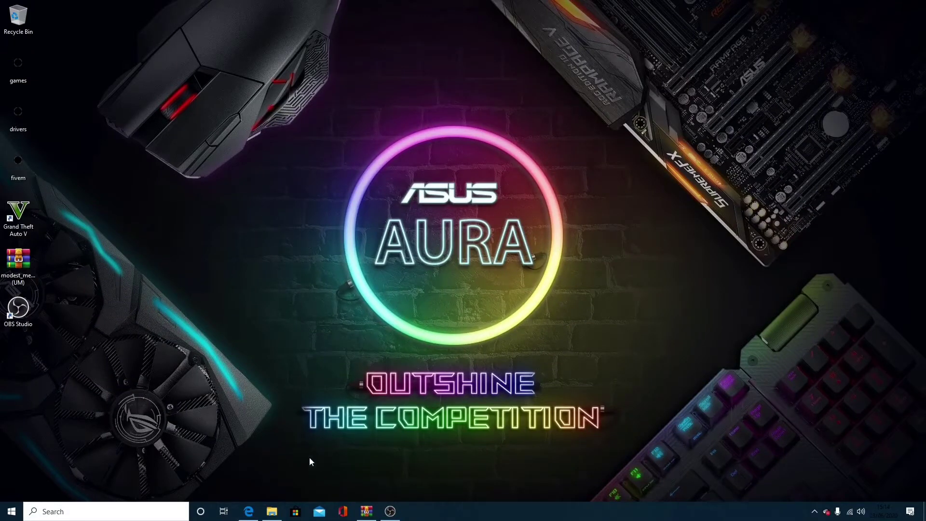
Step: Bring the Immersive Dispatch page up maximized and read its opening description
left_click(248, 511)
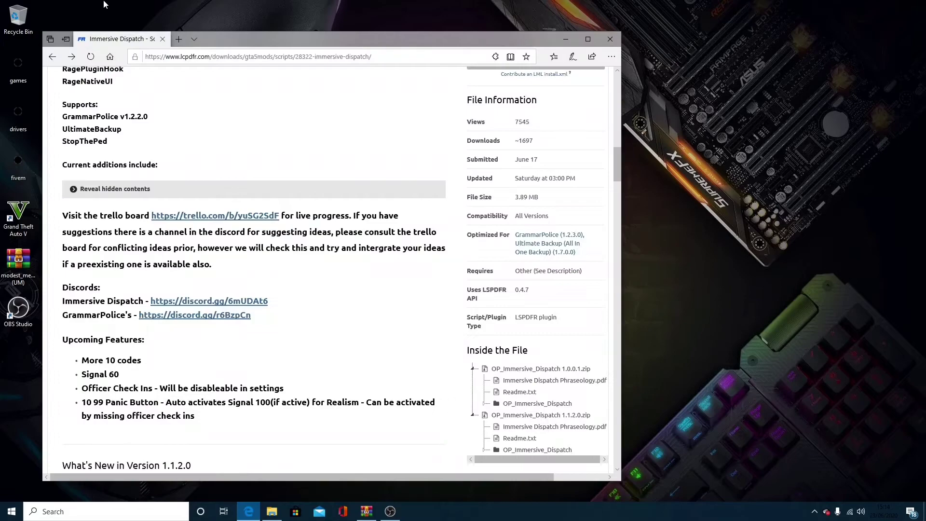
left_click(587, 39)
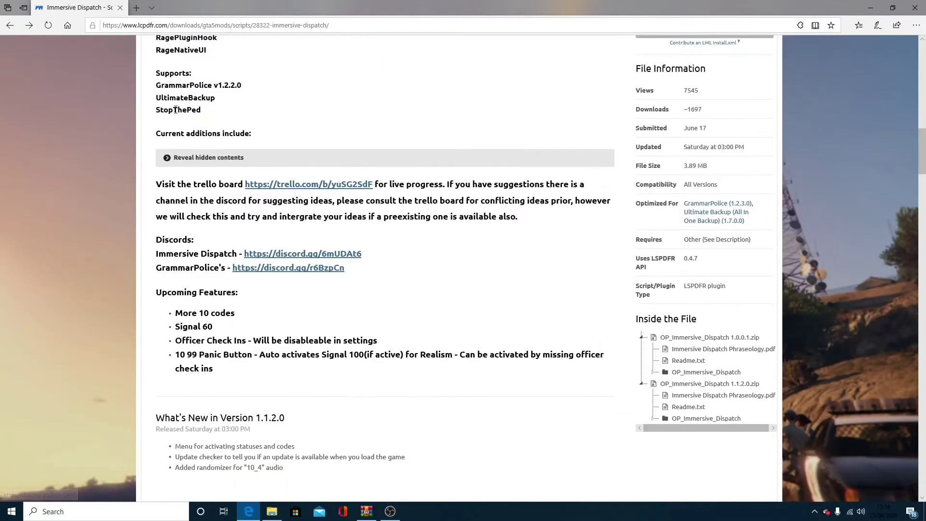
scroll(302, 278, "up", 14)
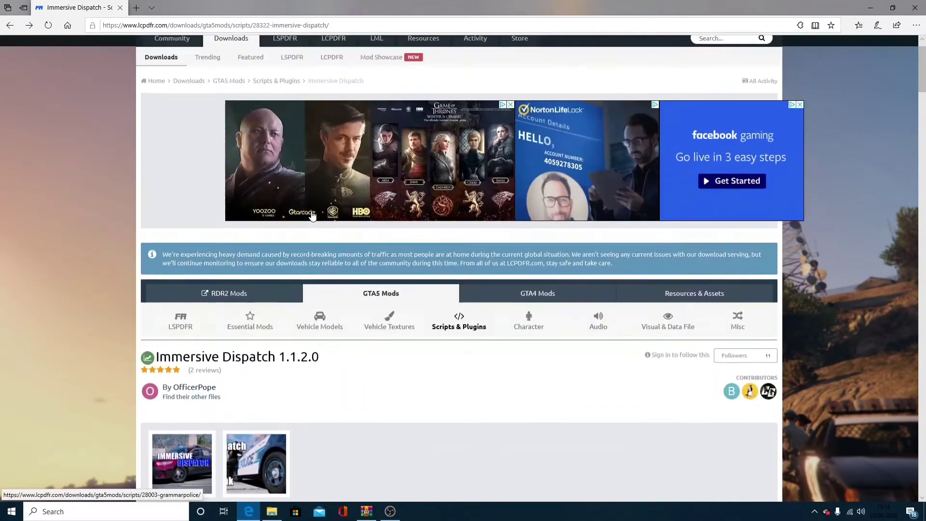
scroll(309, 214, "down", 10)
scroll(292, 210, "up", 4)
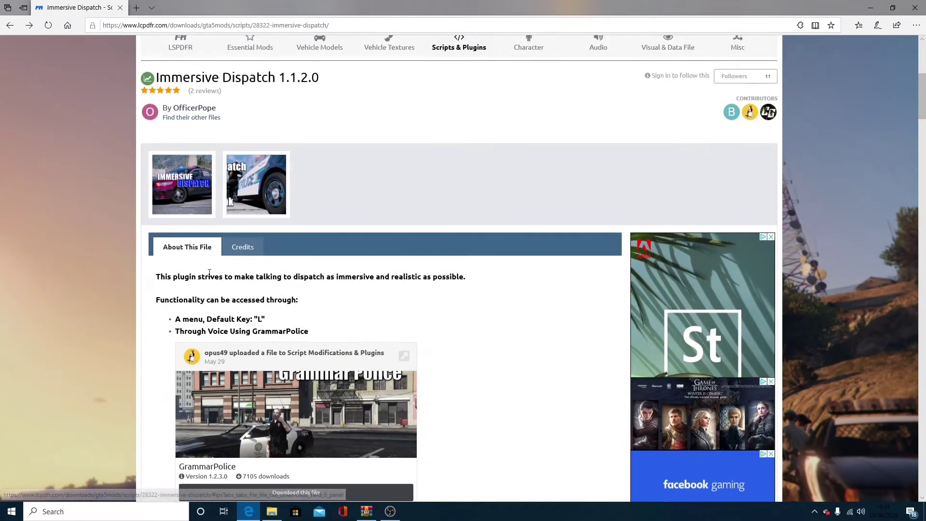
left_click_drag(169, 279, 409, 312)
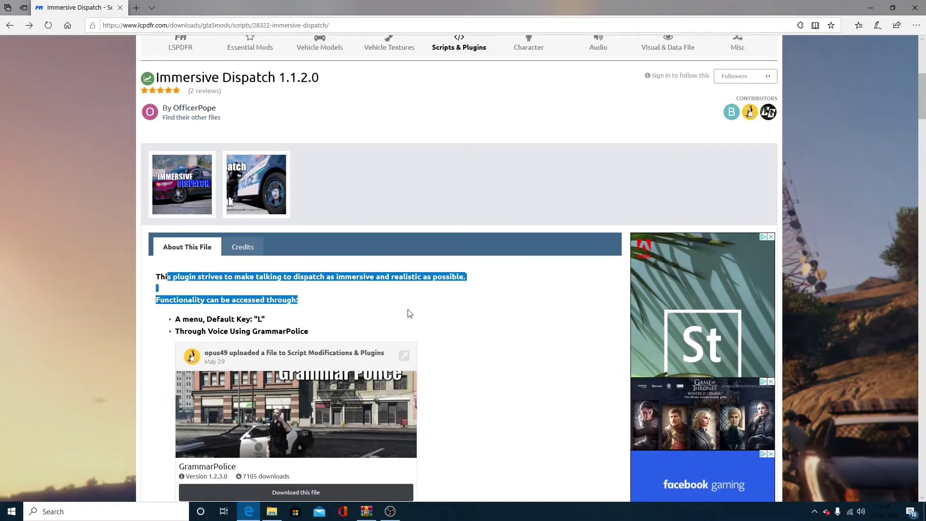
left_click(379, 303)
scroll(422, 280, "down", 7)
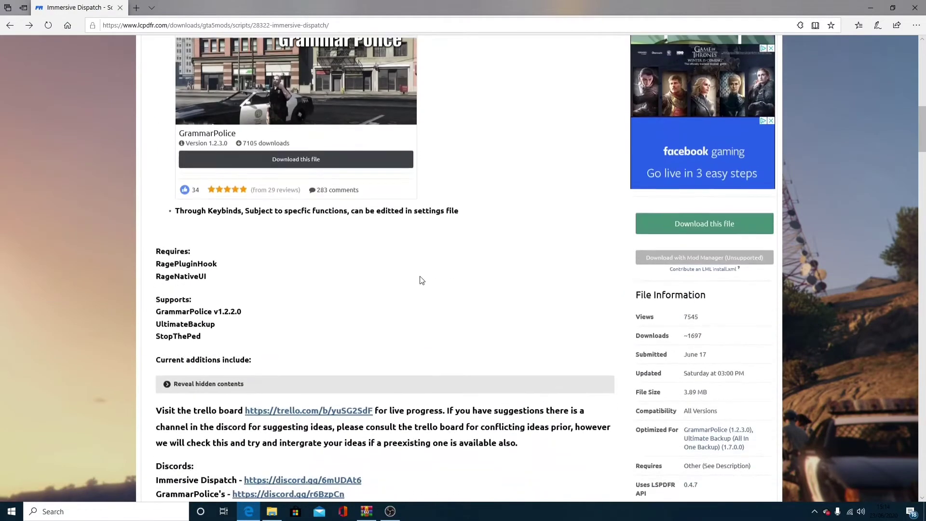
scroll(422, 280, "up", 4)
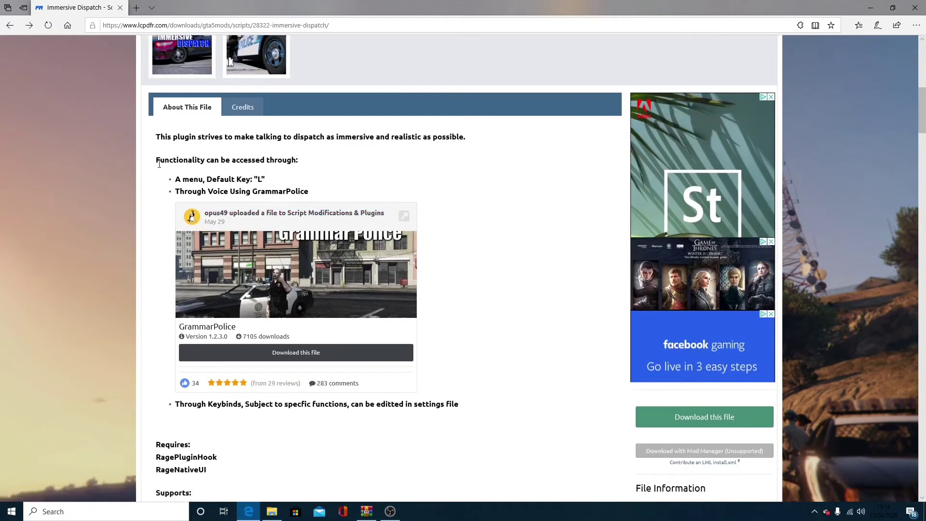
Step: Read the Functionality section, the default menu key and the voice control bullet
left_click_drag(159, 164, 249, 162)
left_click(268, 174)
scroll(284, 172, "down", 2)
left_click_drag(221, 112, 268, 112)
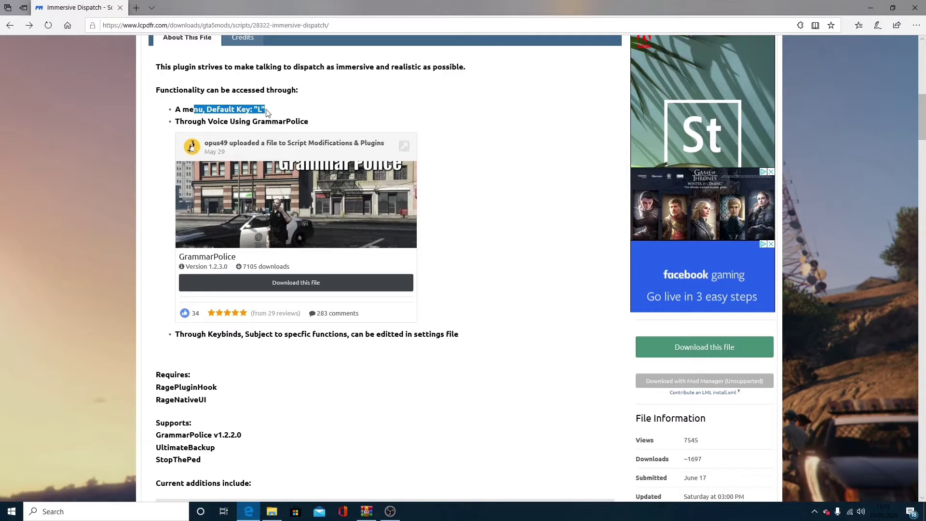
left_click(316, 97)
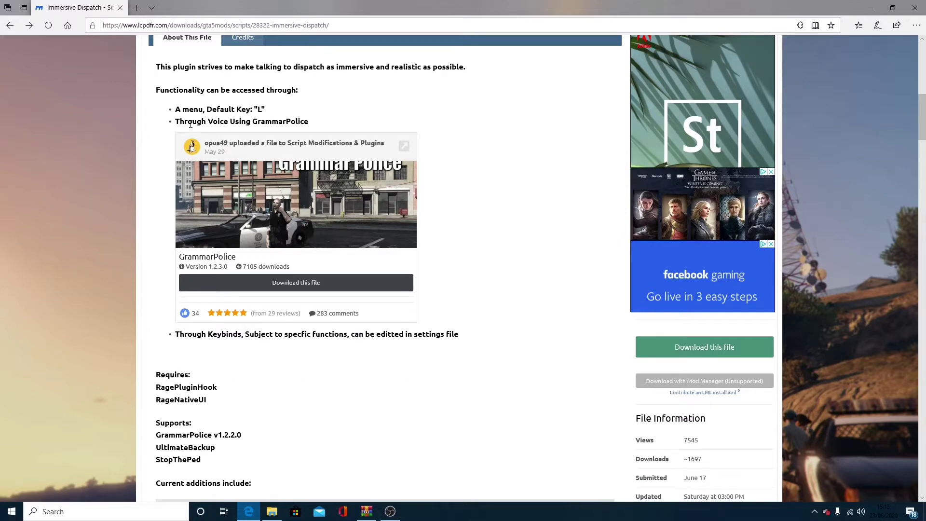
left_click_drag(171, 121, 383, 132)
left_click(390, 133)
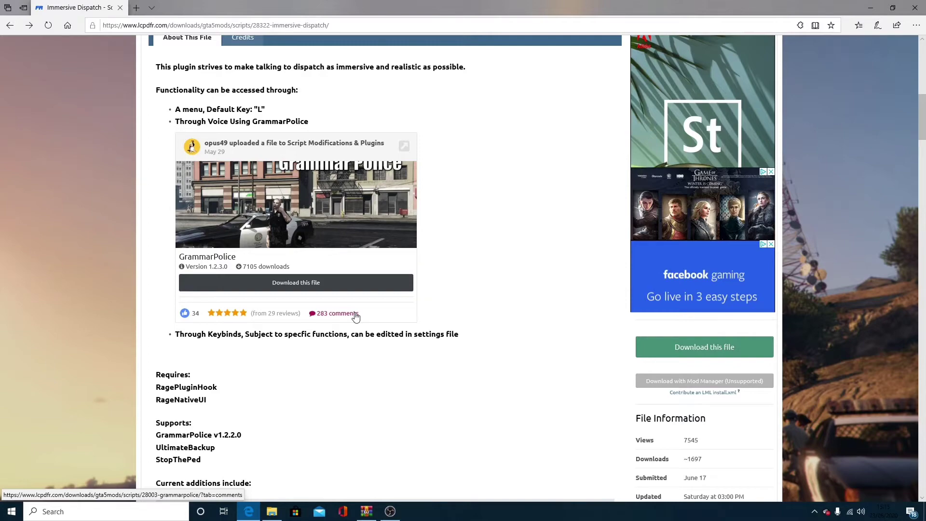
scroll(355, 316, "down", 3)
Step: Start downloading Immersive Dispatch and agree to the download terms
scroll(488, 248, "up", 10)
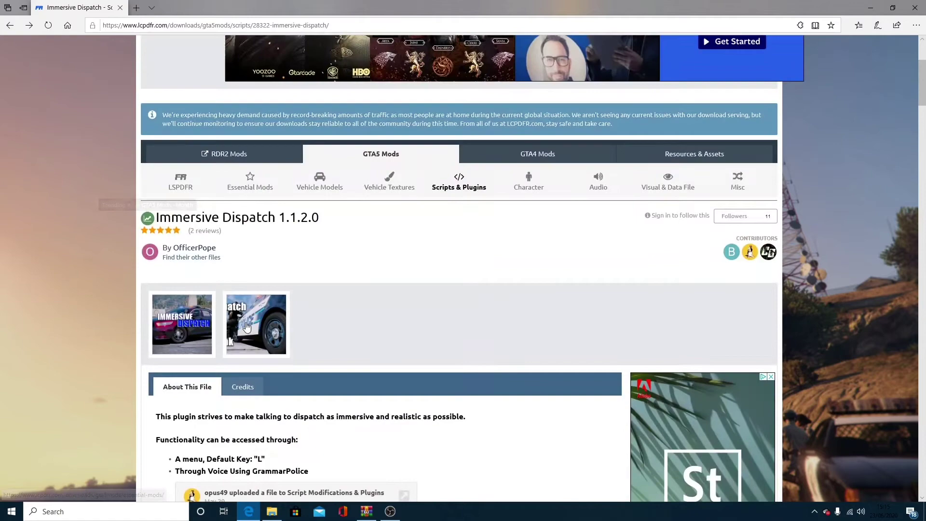
scroll(246, 327, "down", 10)
left_click(707, 212)
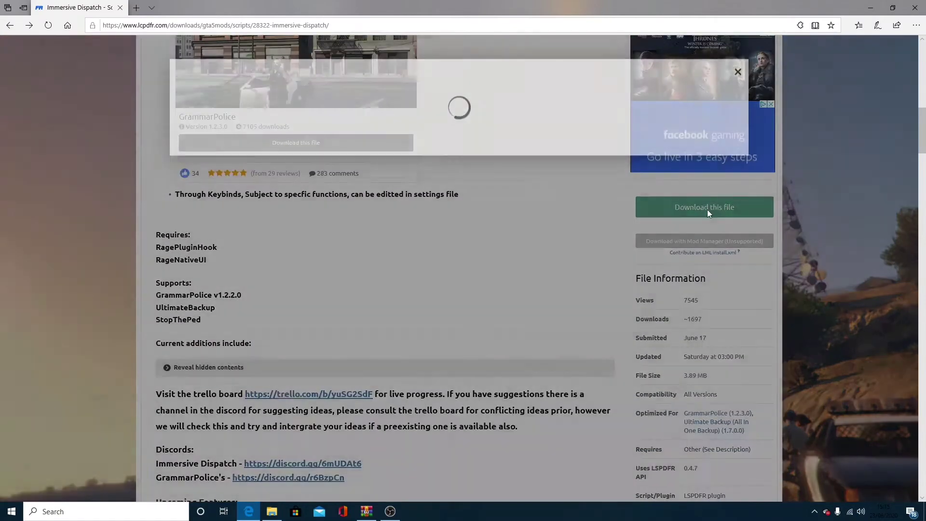
left_click(705, 196)
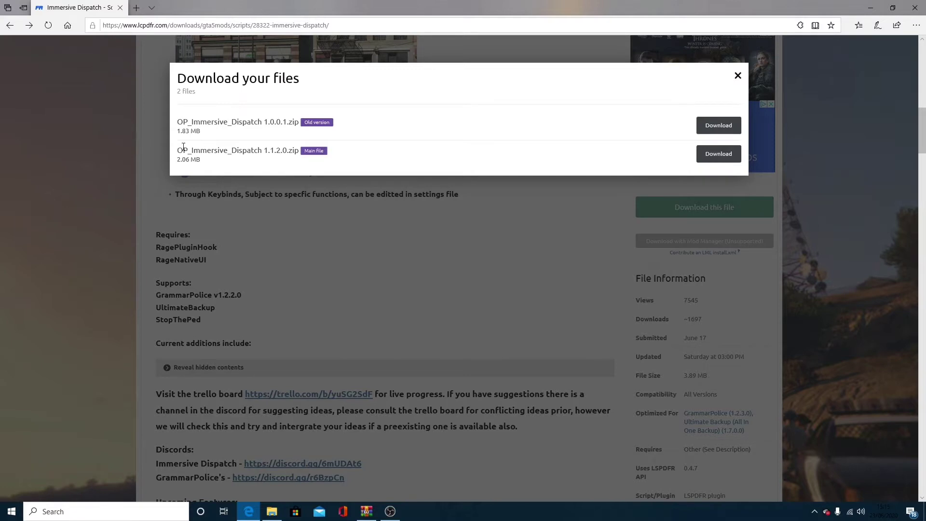
Step: Compare the two file entries and download OP_Immersive_Dispatch_1.1.2.0.zip
left_click_drag(184, 146, 490, 151)
left_click(371, 168)
left_click_drag(268, 123, 275, 152)
left_click(214, 169)
left_click(721, 153)
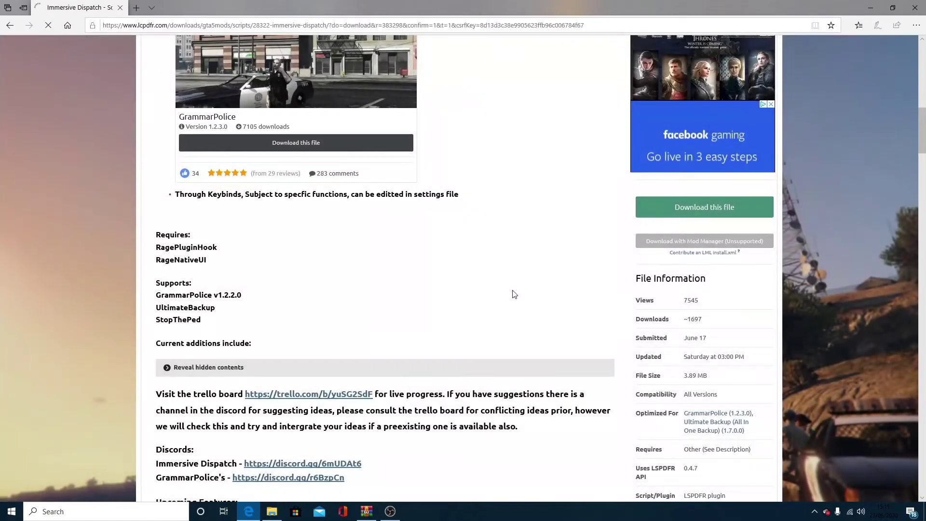
scroll(513, 295, "down", 3)
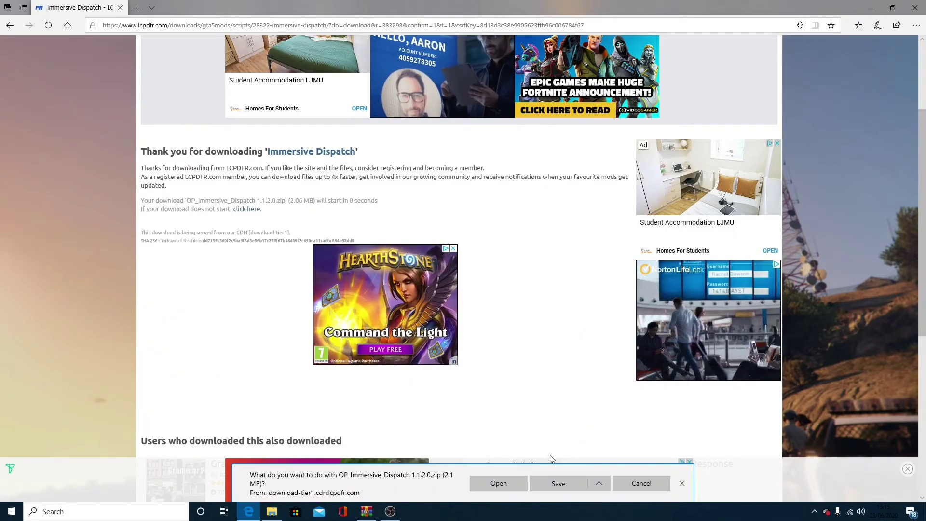
Step: Open the downloaded zip in WinRAR and enter its OP_Immersive_Dispatch folder
left_click(522, 484)
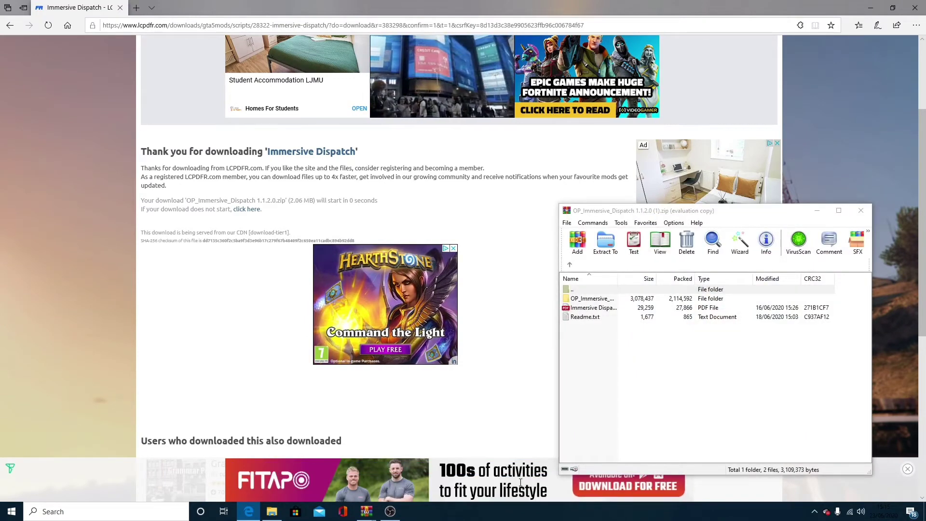
double_click(611, 299)
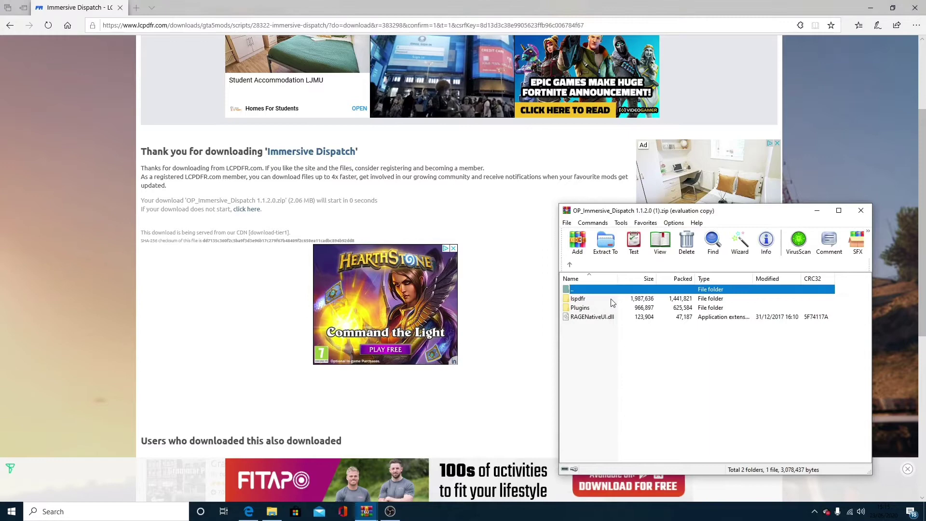
left_click(569, 265)
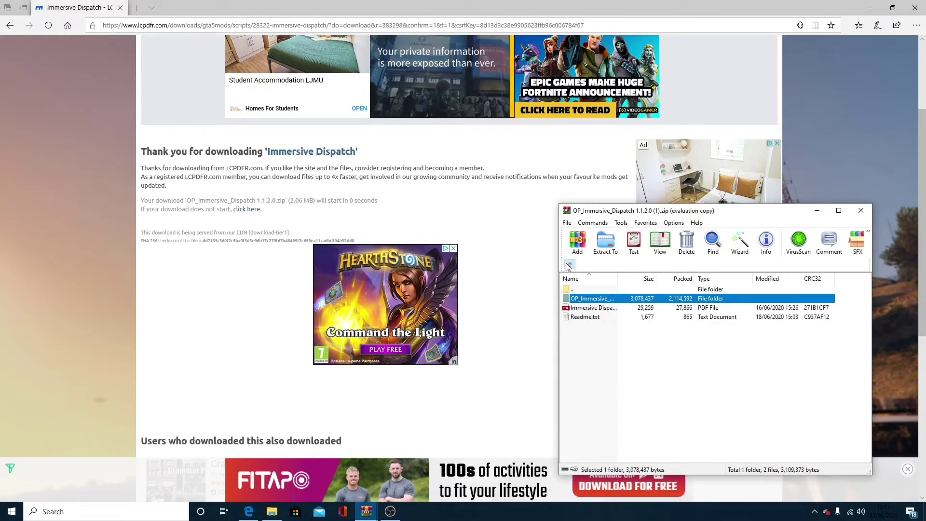
double_click(606, 300)
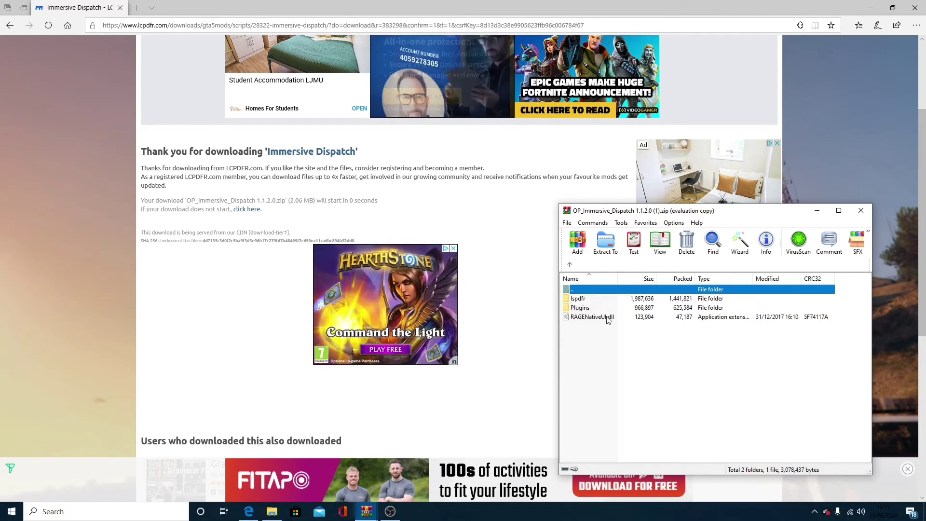
Step: Browse File Explorer to C:\Program Files (x86)\Steam\steamapps\common
left_click(723, 407)
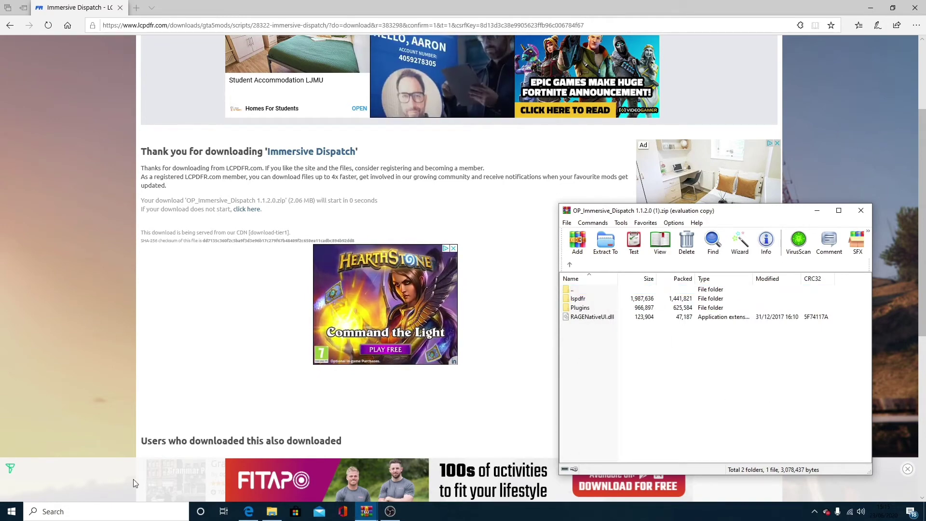
left_click(273, 513)
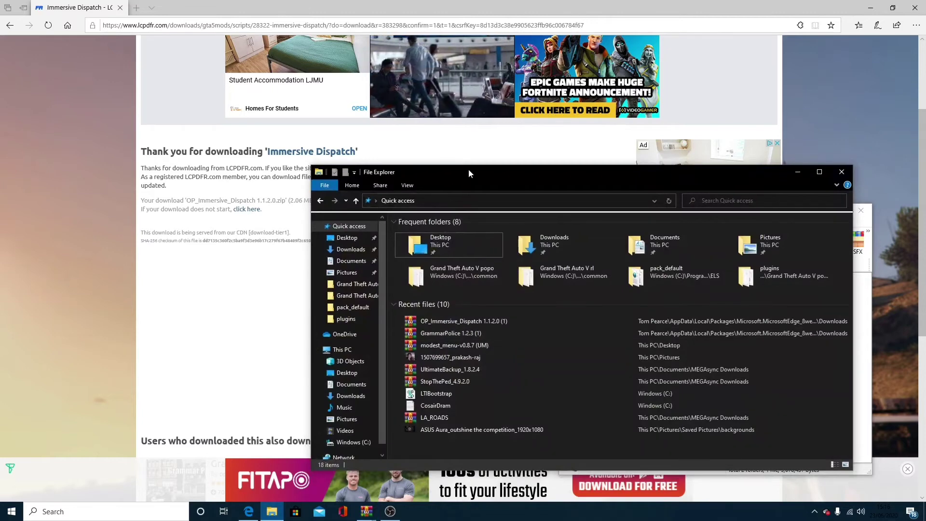
left_click_drag(464, 175, 258, 116)
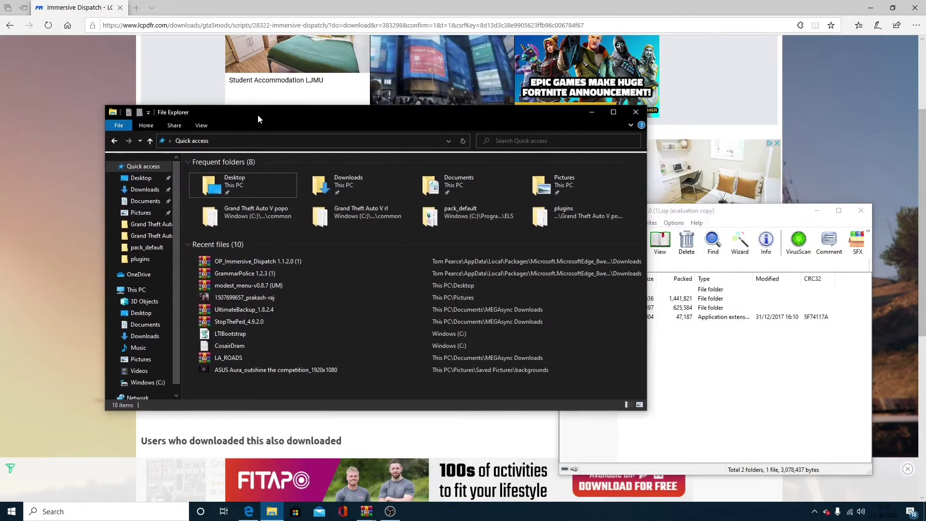
left_click(148, 382)
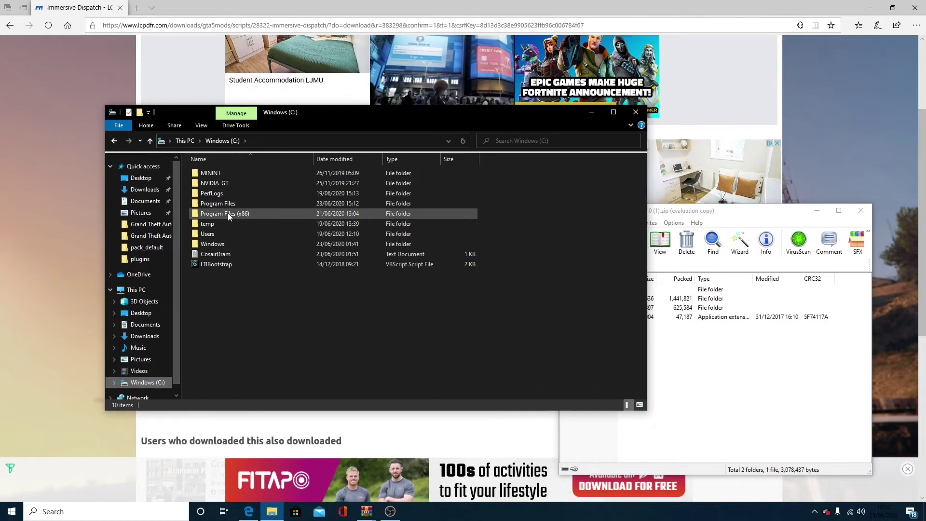
double_click(228, 212)
double_click(230, 271)
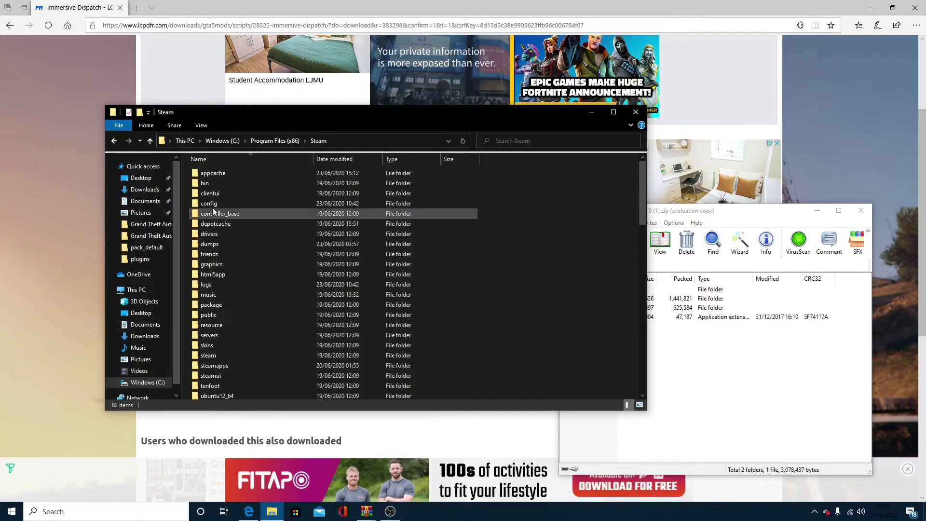
scroll(212, 207, "down", 5)
double_click(230, 191)
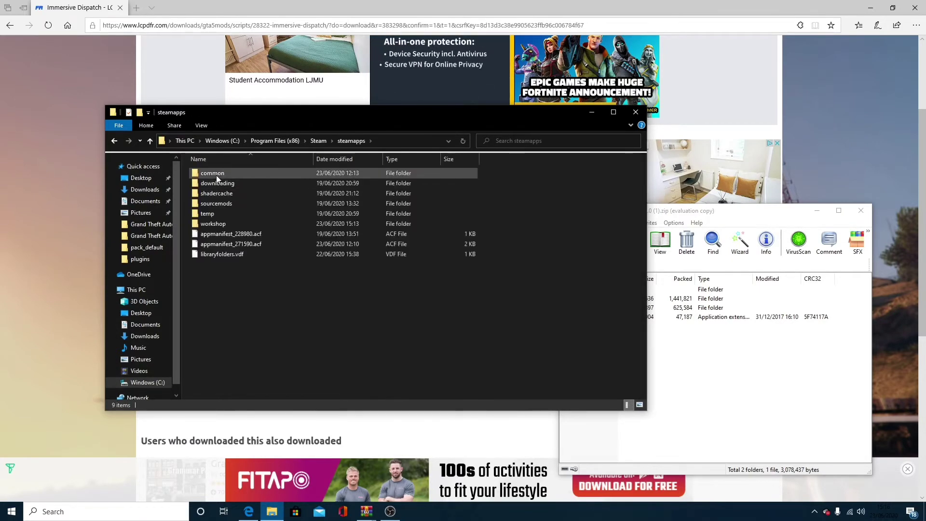
double_click(216, 175)
left_click_drag(259, 300, 248, 171)
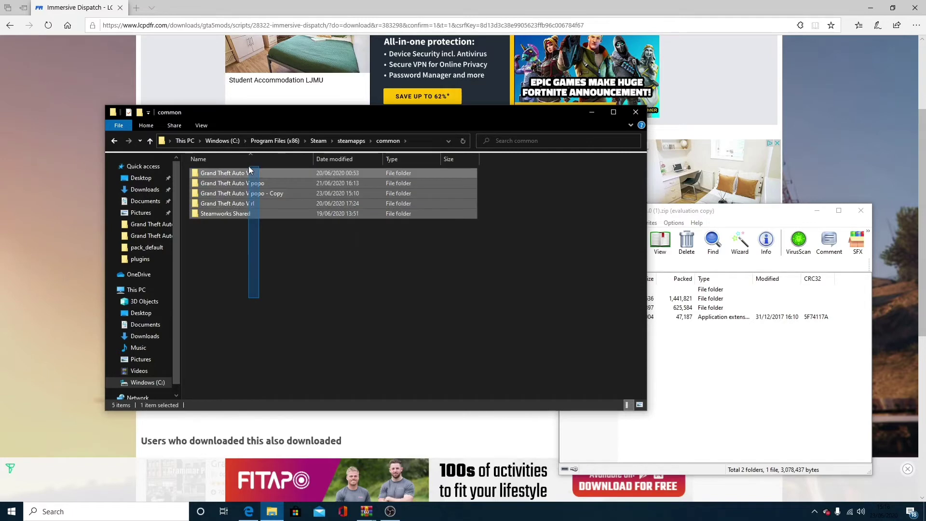
left_click(246, 269)
Step: Look inside the Grand Theft Auto V popo - Copy and Grand Theft Auto V folders
left_click(820, 361)
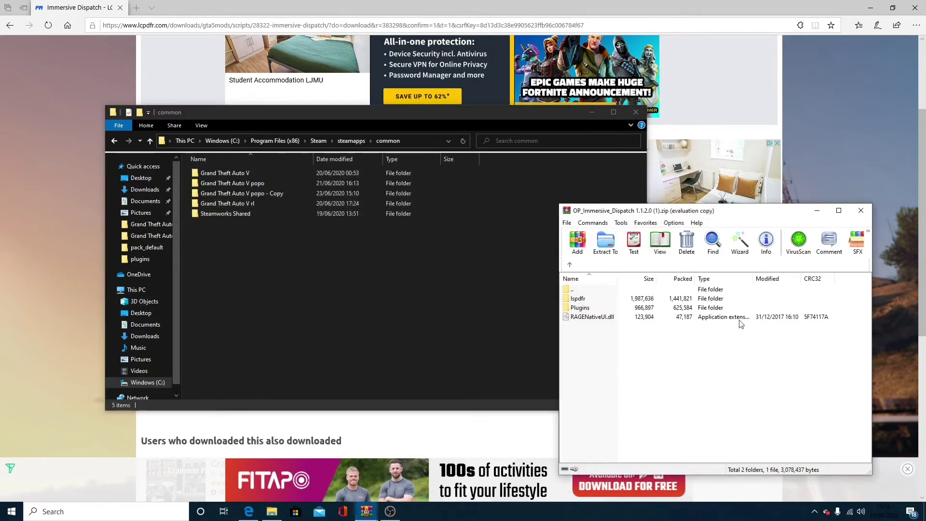
left_click(257, 218)
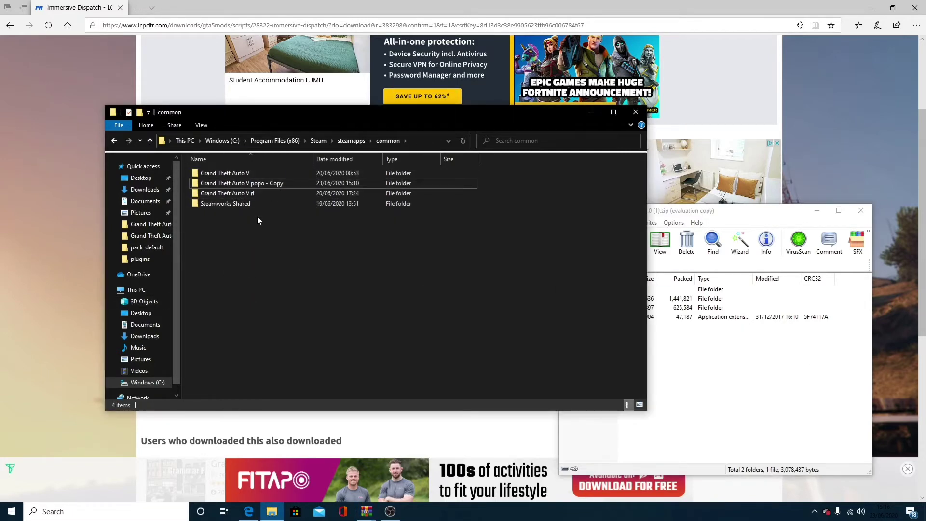
double_click(257, 184)
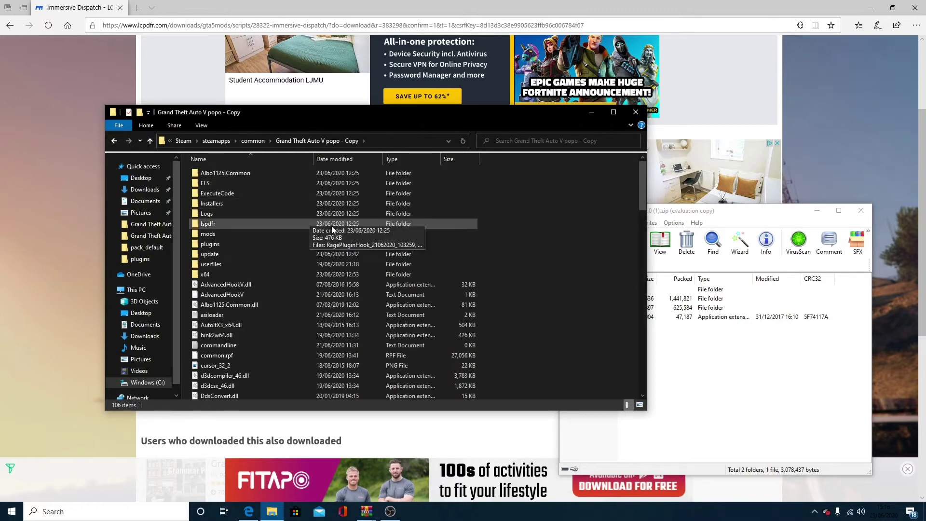
scroll(335, 227, "down", 20)
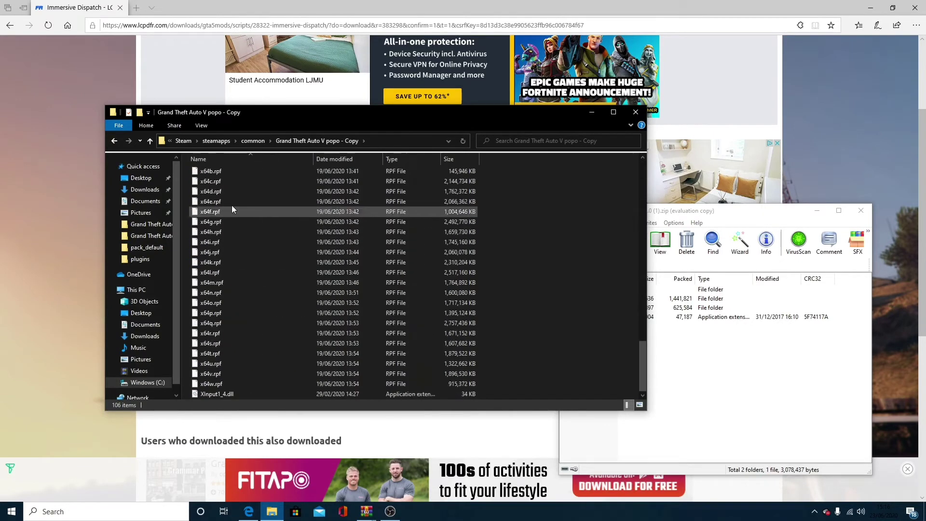
left_click(114, 141)
left_click(207, 172)
double_click(207, 170)
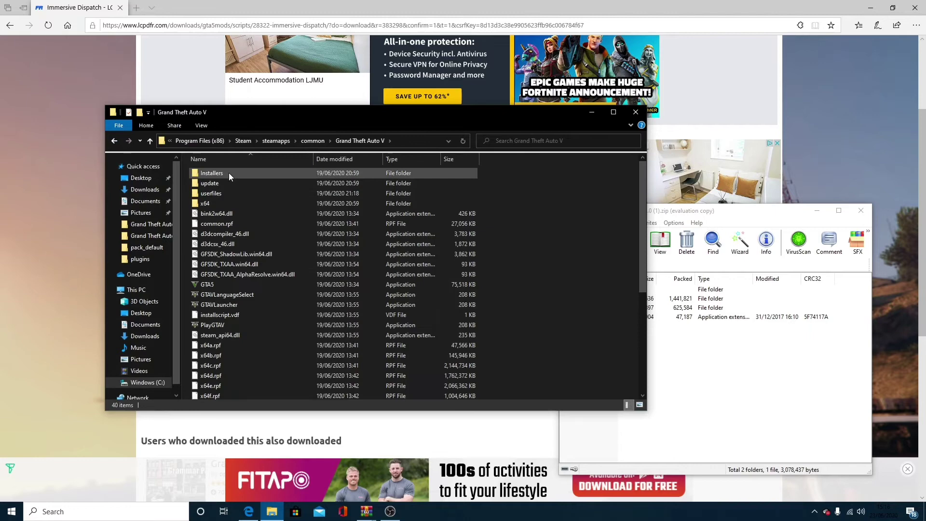
left_click(114, 141)
Step: Check Grand Theft Auto V rl, then find Grand Theft Auto V popo in Steamworks Shared
double_click(224, 190)
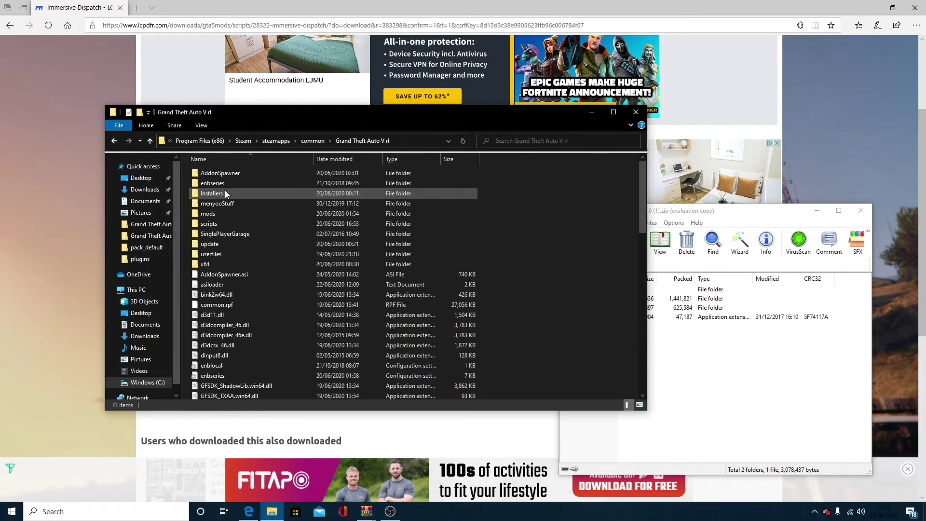
scroll(256, 248, "down", 15)
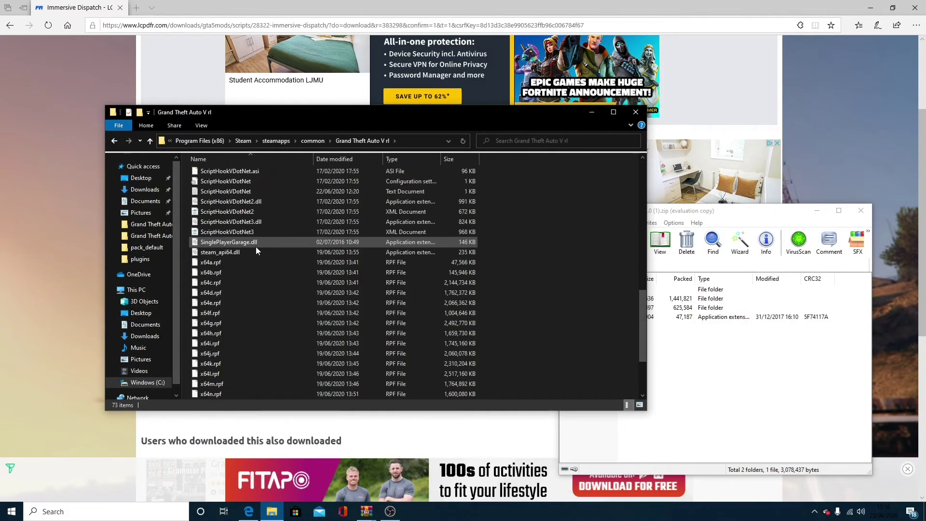
left_click(114, 141)
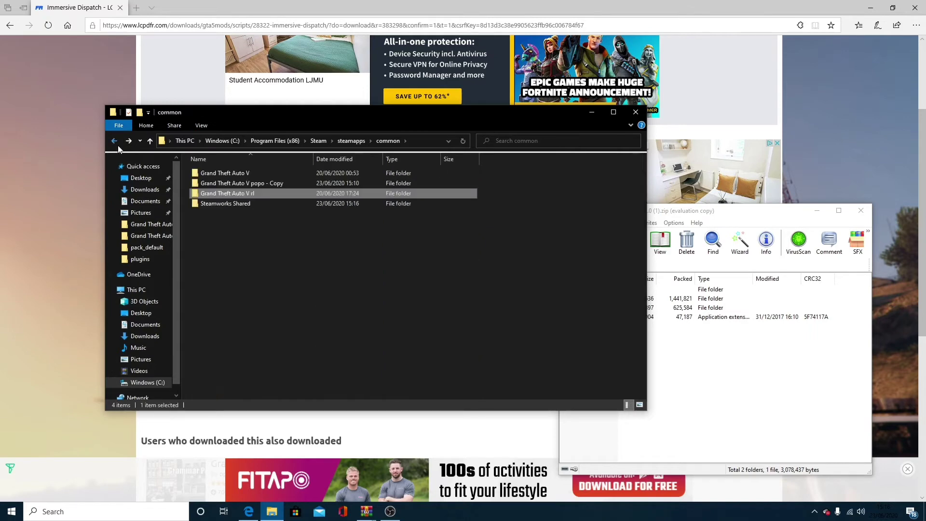
double_click(245, 203)
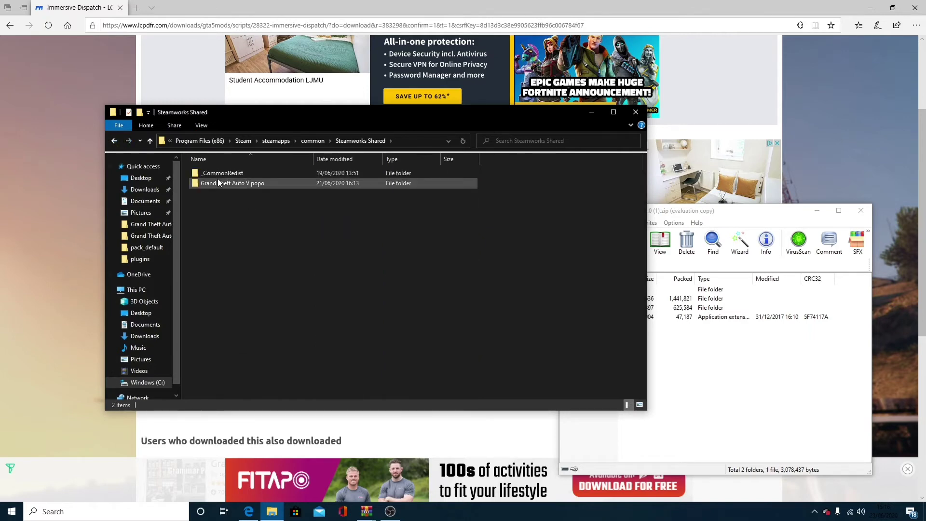
left_click(220, 183)
Step: Drag Grand Theft Auto V popo from Steamworks Shared onto the common breadcrumb and return there
mouse_move(225, 184)
left_mouse_down()
mouse_move(213, 183)
mouse_move(392, 292)
mouse_move(304, 296)
mouse_move(398, 247)
mouse_move(539, 239)
mouse_move(484, 268)
mouse_move(431, 278)
mouse_move(279, 219)
mouse_move(238, 186)
mouse_move(244, 194)
mouse_move(254, 187)
mouse_move(227, 195)
left_mouse_up()
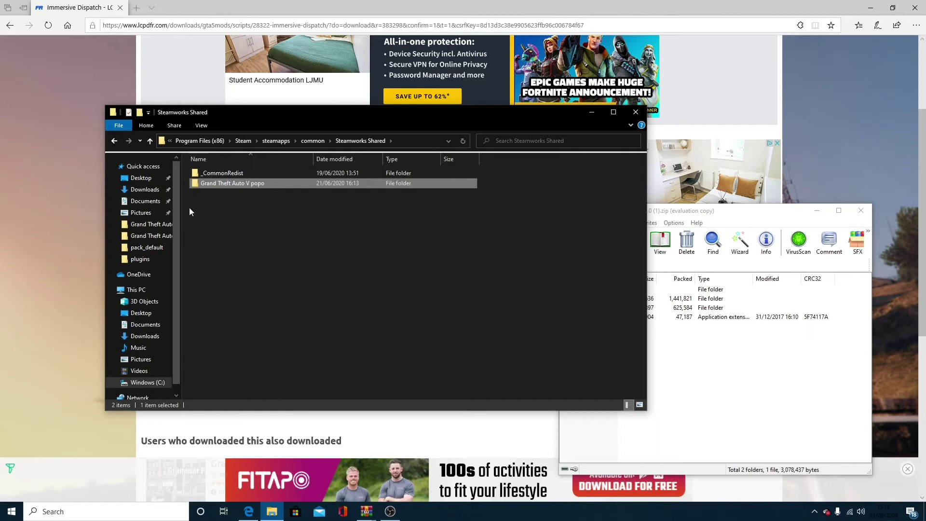
scroll(133, 198, "down", 1)
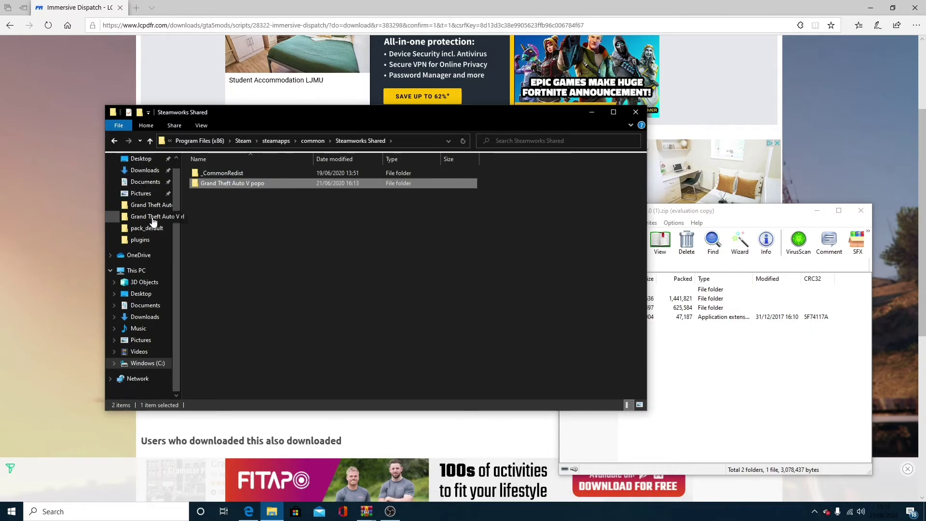
left_click_drag(224, 183, 311, 141)
left_click(115, 140)
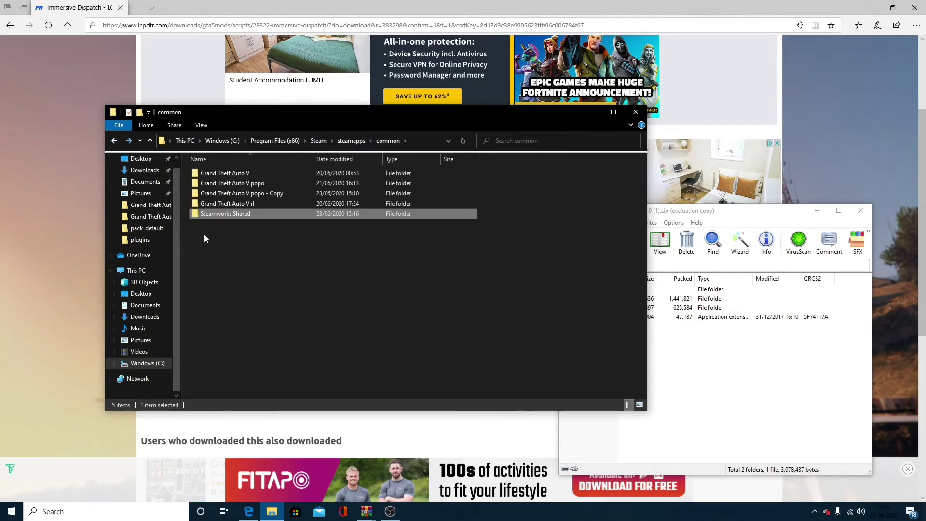
left_click(330, 293)
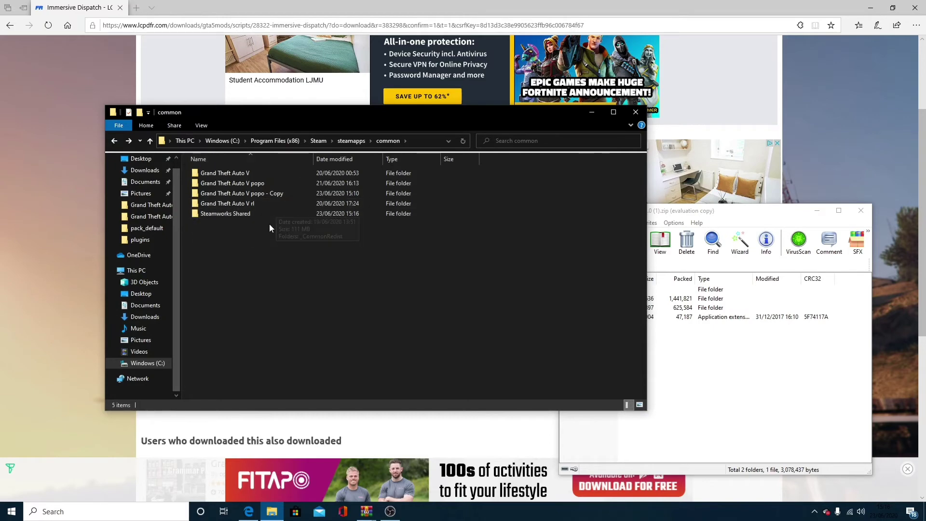
Step: Open Grand Theft Auto V popo - Copy and position the WinRAR window beside it
double_click(247, 193)
left_click(733, 398)
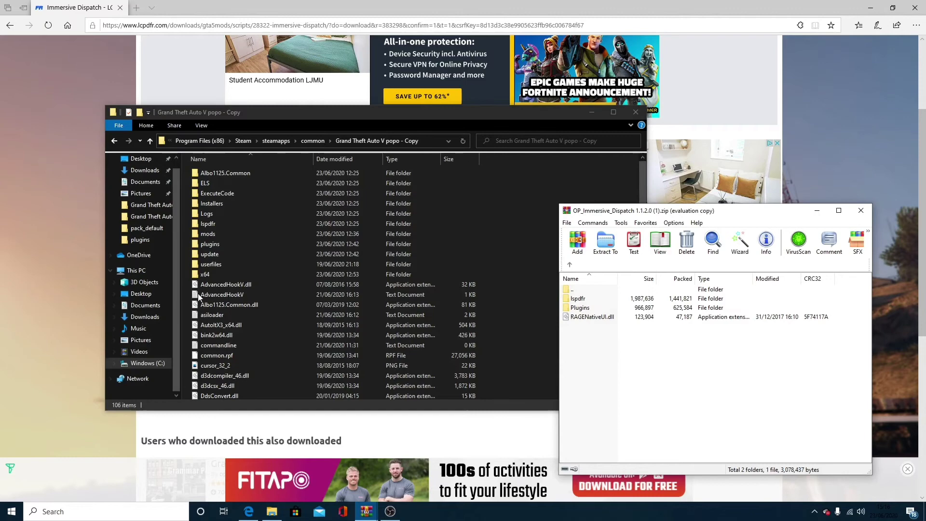
scroll(429, 278, "down", 1)
scroll(429, 277, "up", 1)
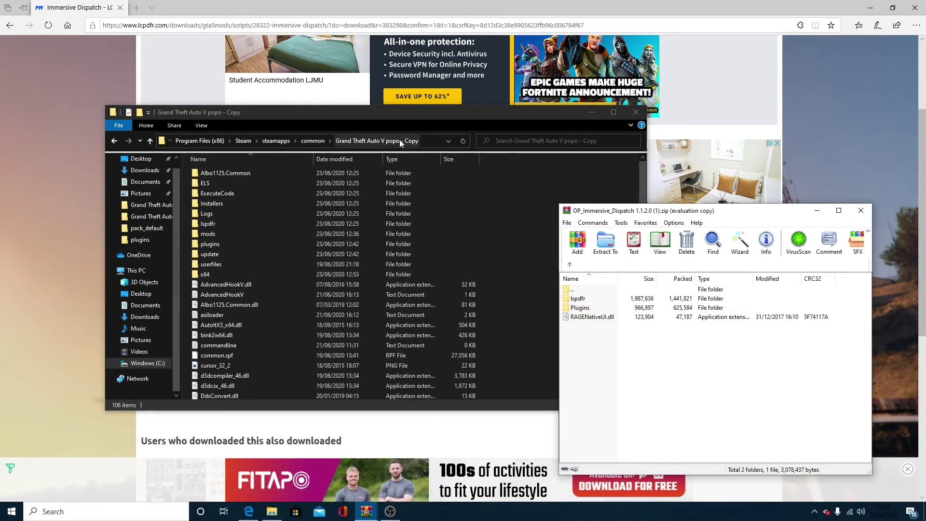
left_click(539, 263)
left_click(733, 378)
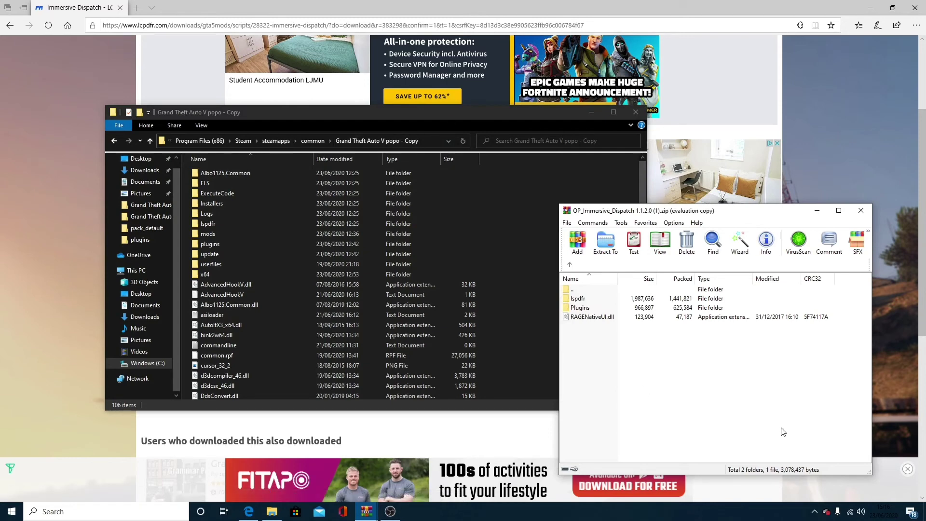
scroll(268, 242, "down", 4)
scroll(269, 242, "up", 4)
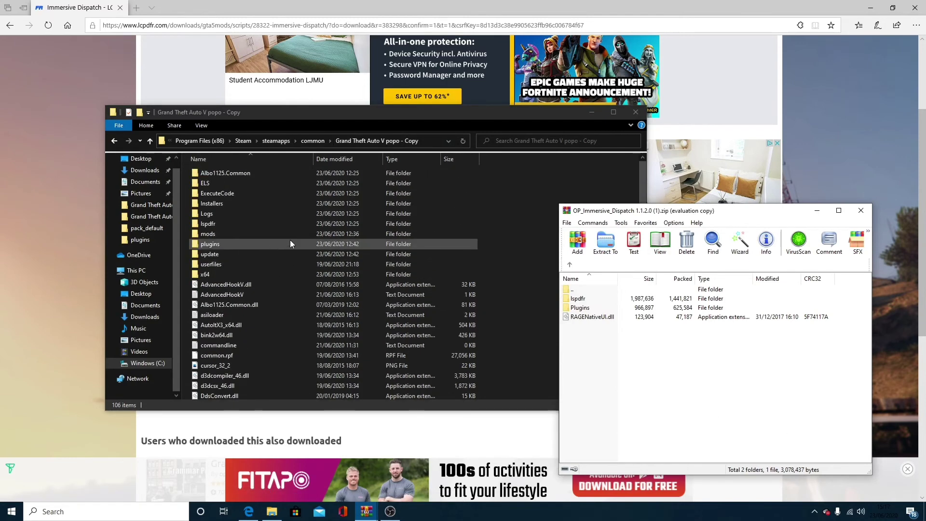
left_click_drag(696, 212, 685, 141)
scroll(250, 252, "down", 1)
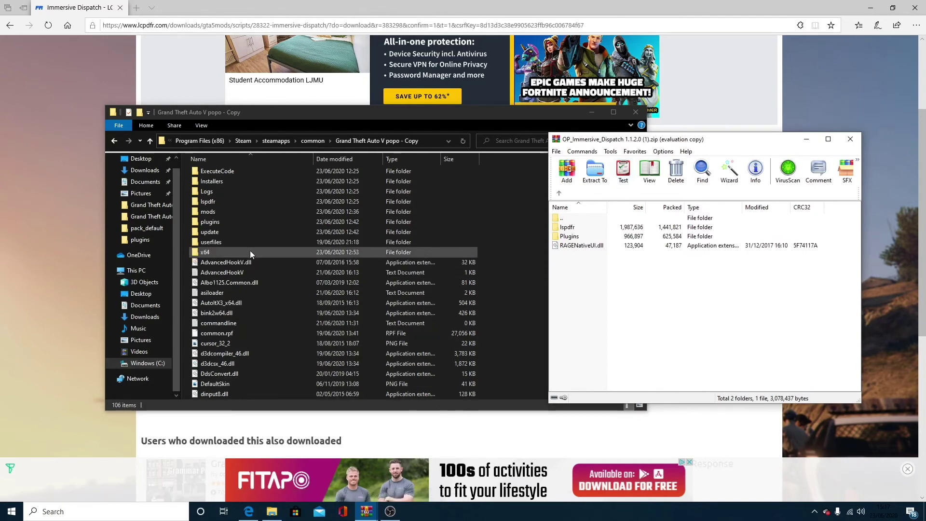
scroll(250, 252, "up", 1)
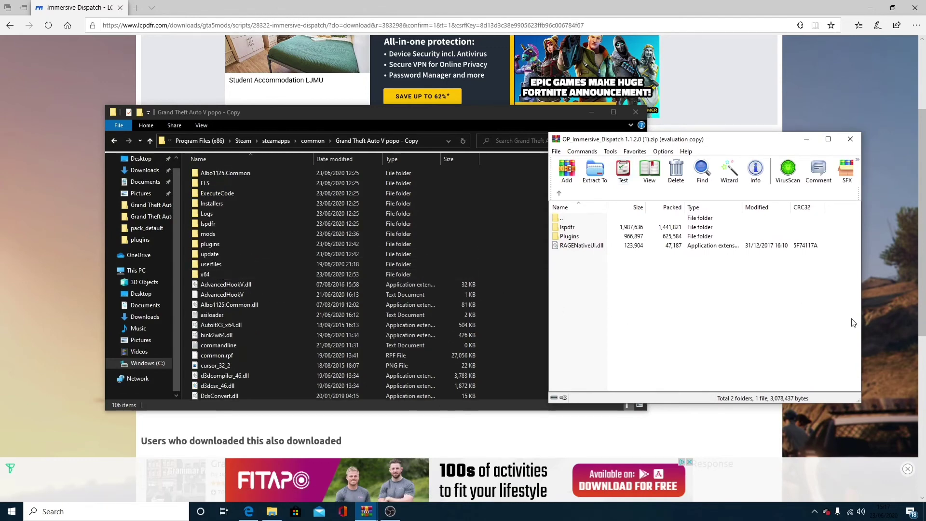
Step: Drag lspdfr, Plugins and RAGENativeUI.dll into the game folder, replacing the existing RAGENativeUI.dll
left_click_drag(831, 318, 513, 244)
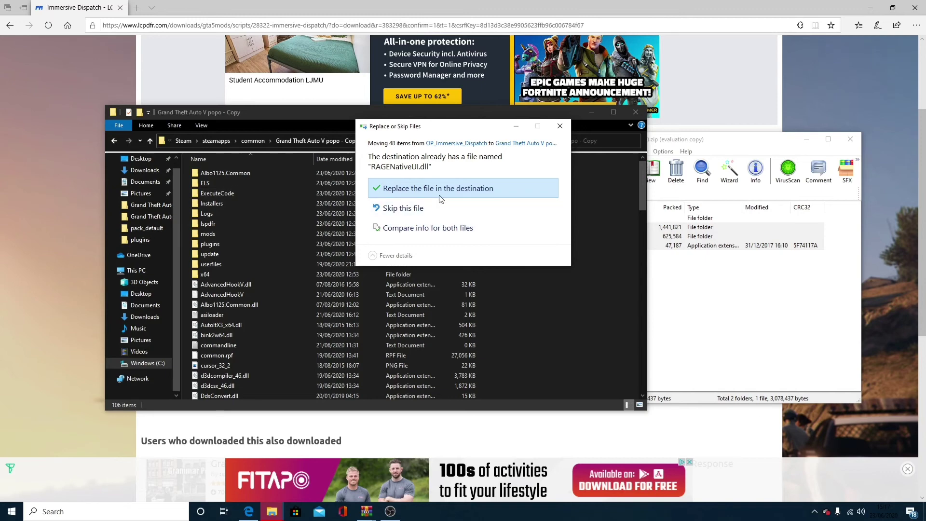
left_click(413, 193)
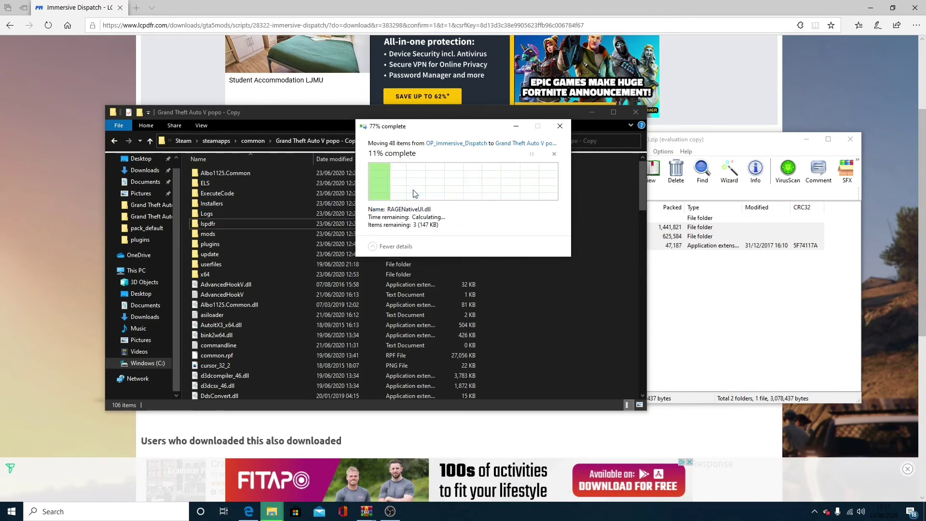
left_click(683, 306)
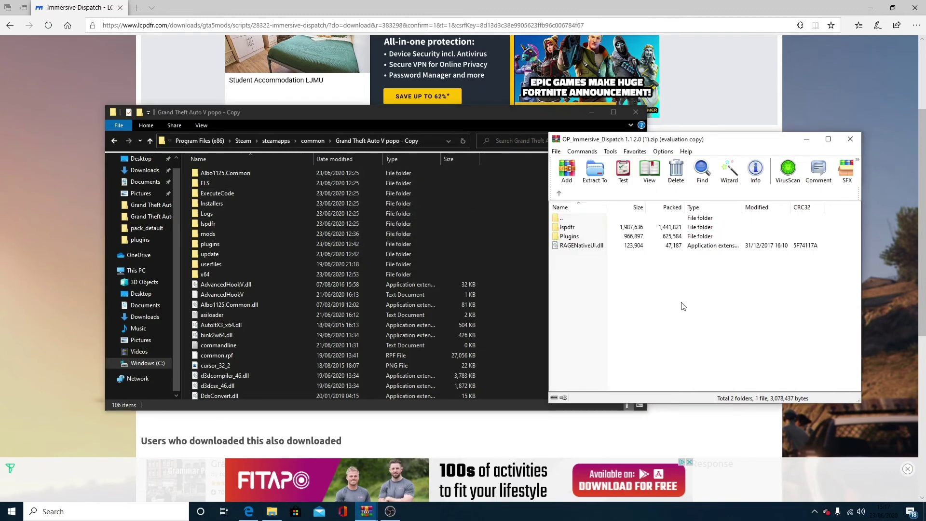